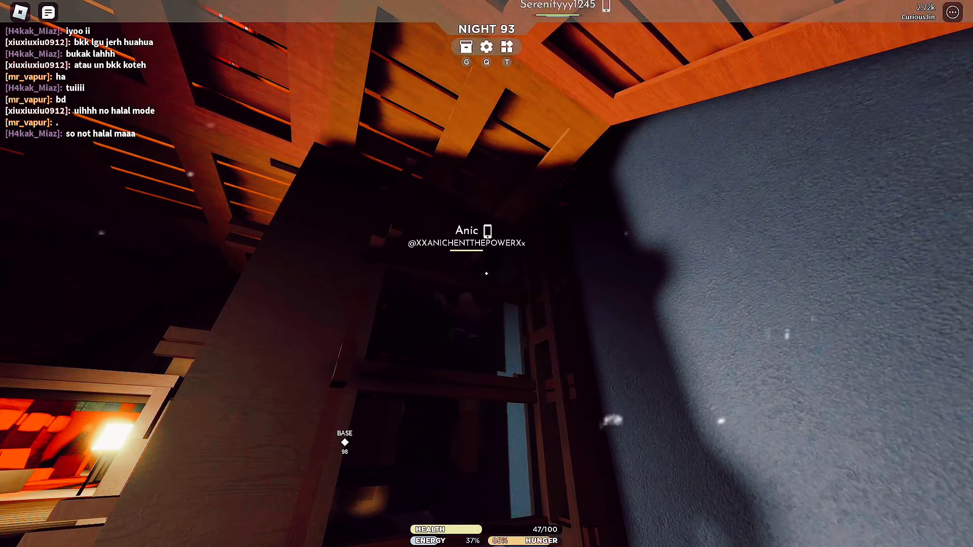
# Step: Carry the glass-fronted cabinet toward the doorway near the coffee table
pyautogui.press('w')
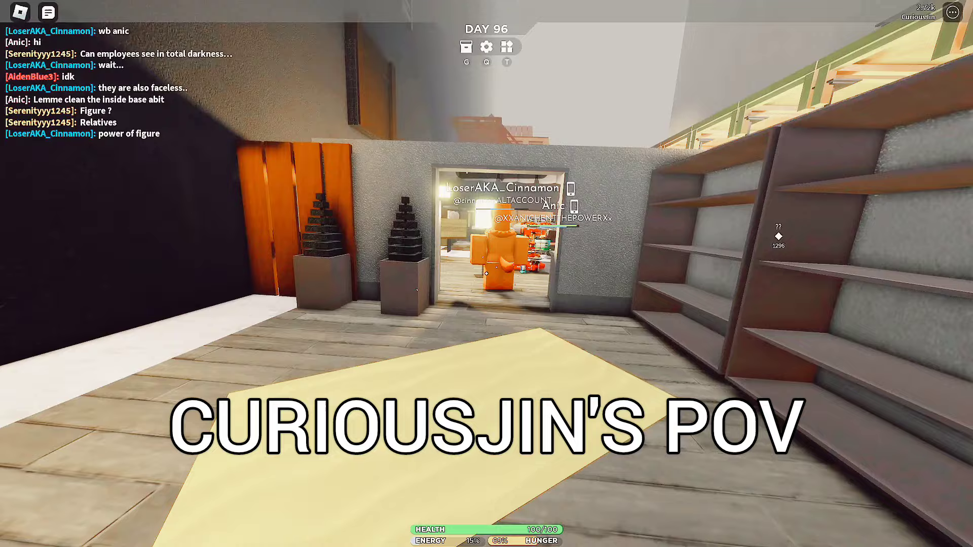
# Step: Walk through the base doorway toward the other player
pyautogui.press('w')
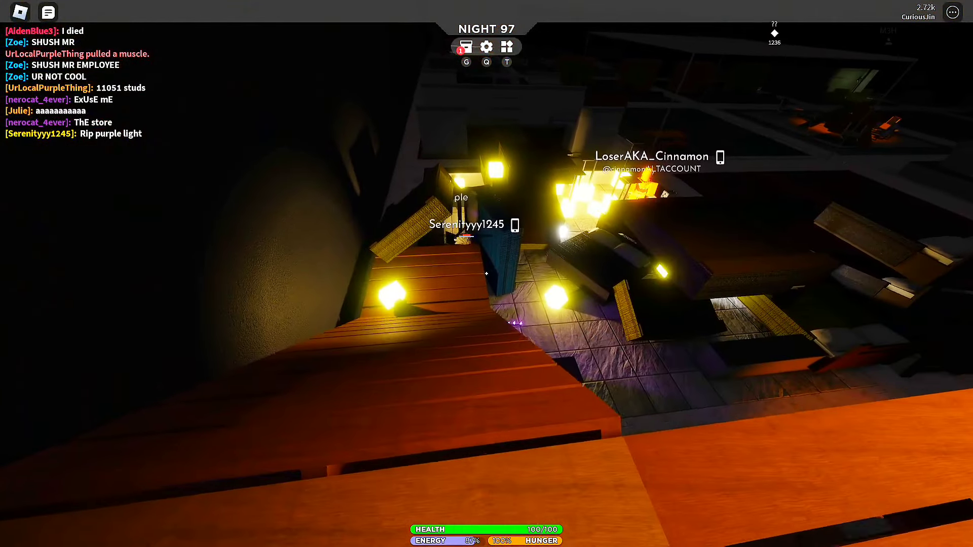
# Step: Use two Medkits from the inventory to restore health
pyautogui.press('g')
pyautogui.press('1')
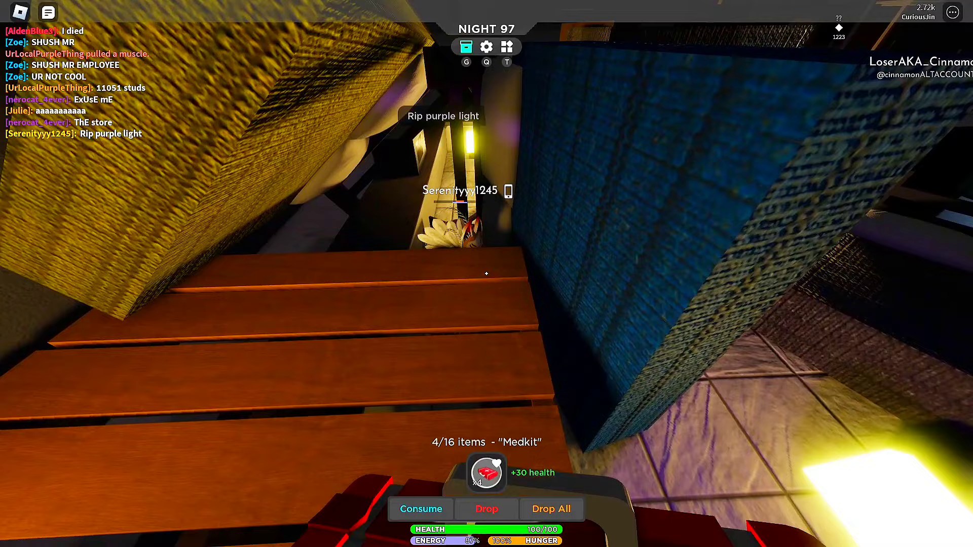
pyautogui.press('g')
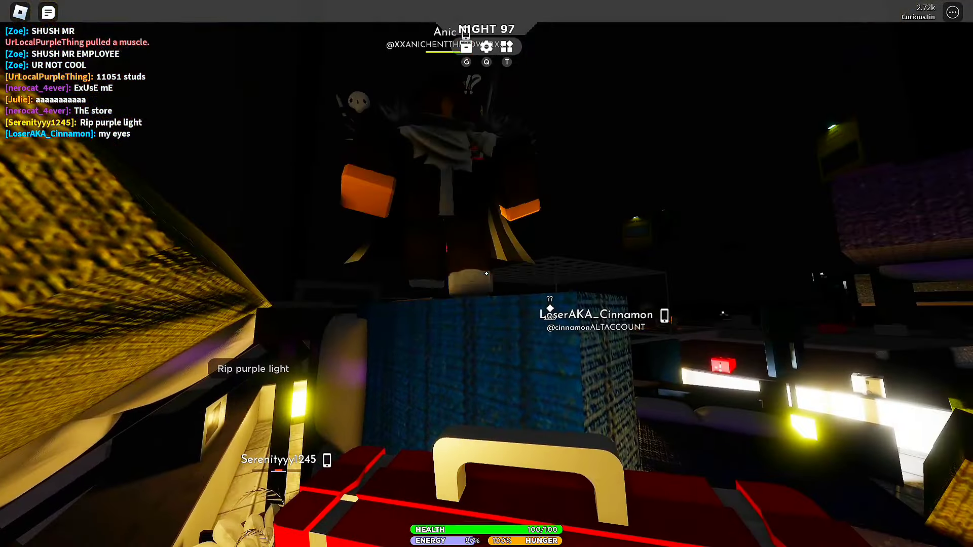
pyautogui.press('g')
pyautogui.press('g')
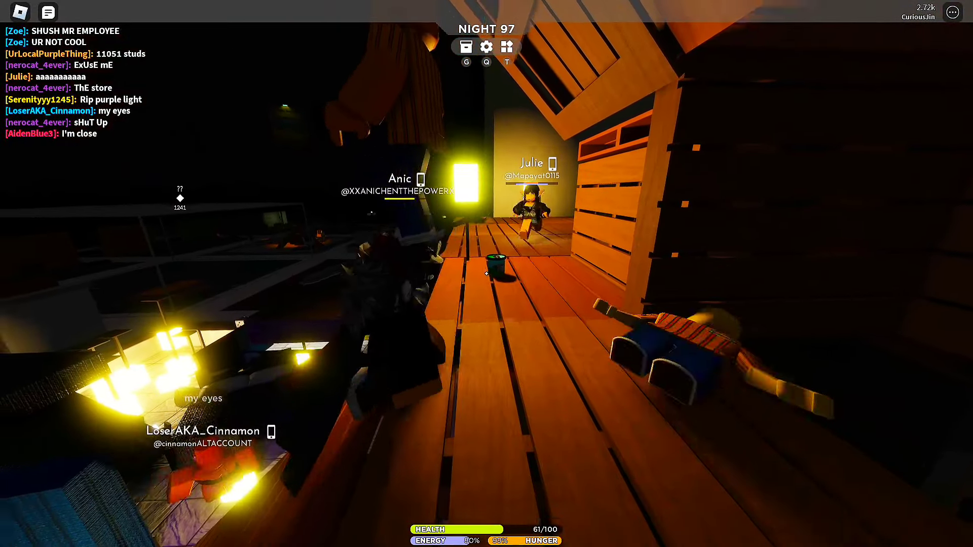
# Step: Sprint to the fallen player, then climb the wooden stairs up to the pallet
pyautogui.press('shift')
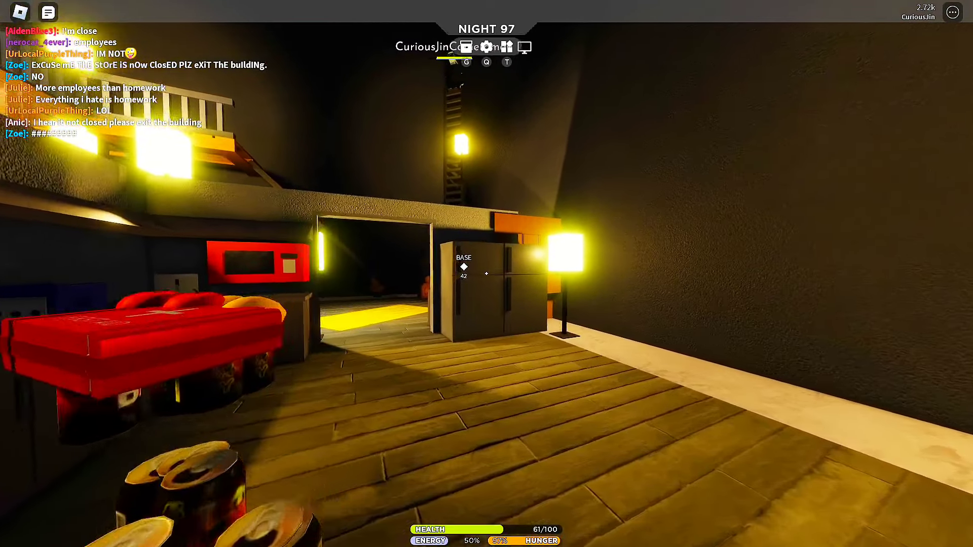
pyautogui.press('w')
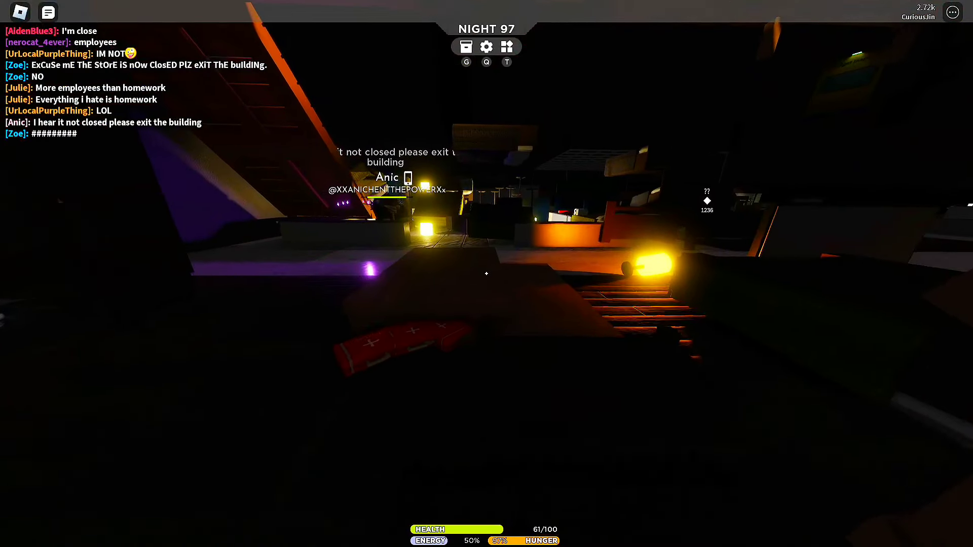
pyautogui.press('w')
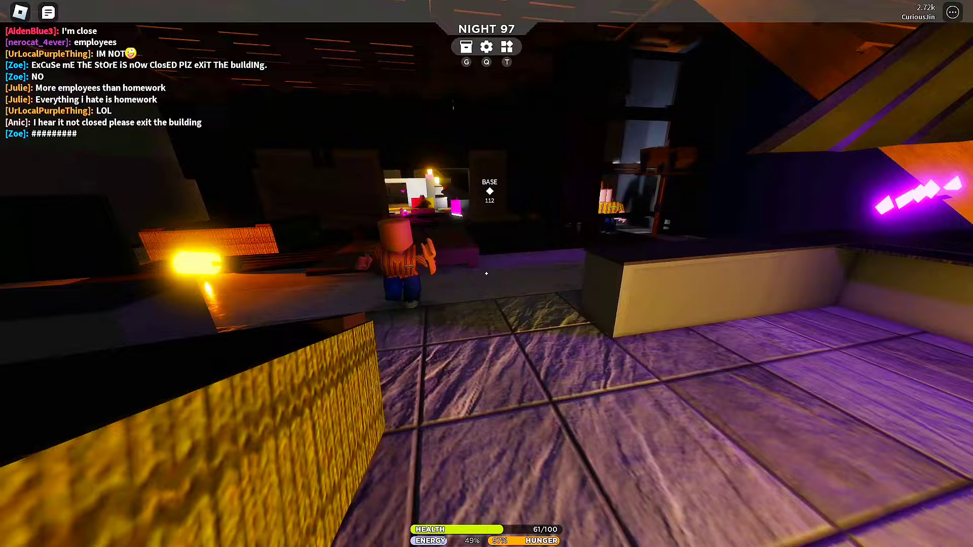
pyautogui.press('w')
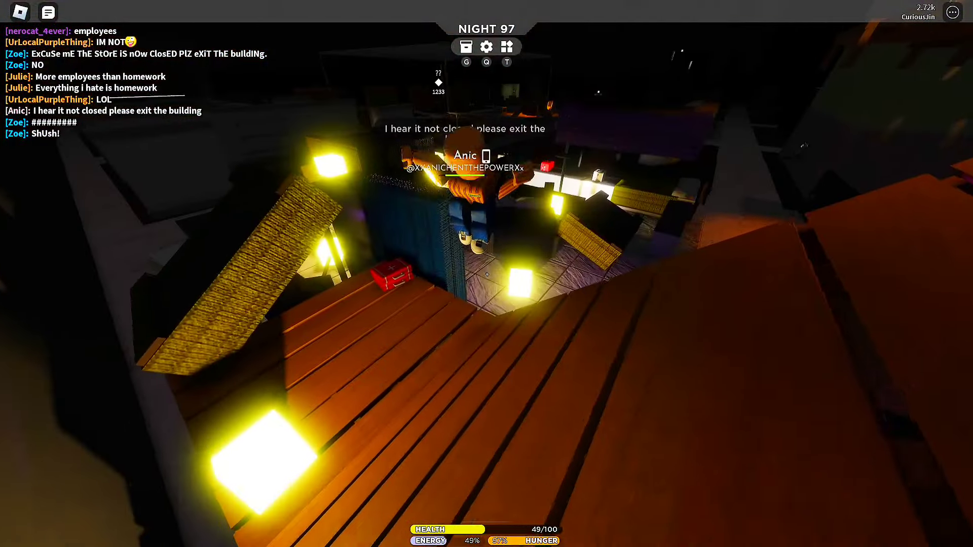
pyautogui.press('w')
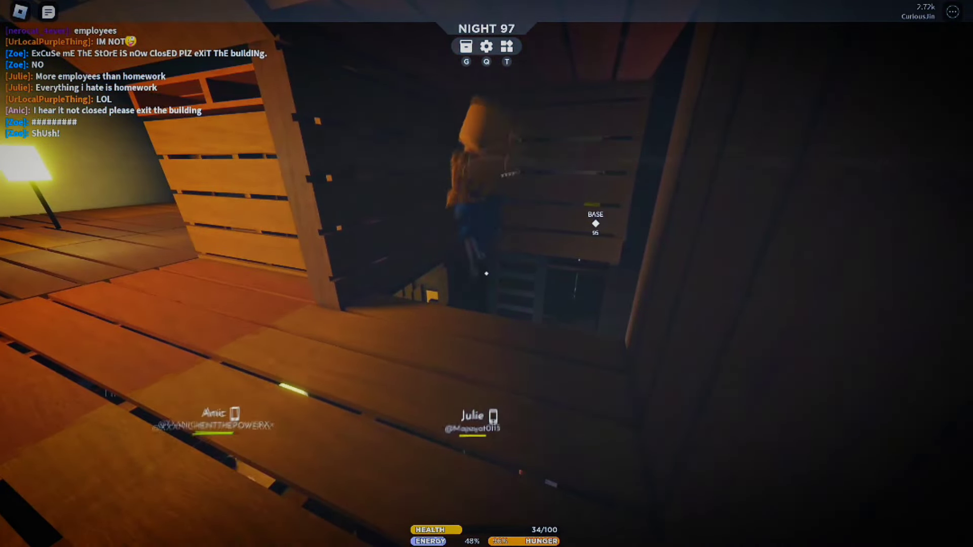
pyautogui.press('w')
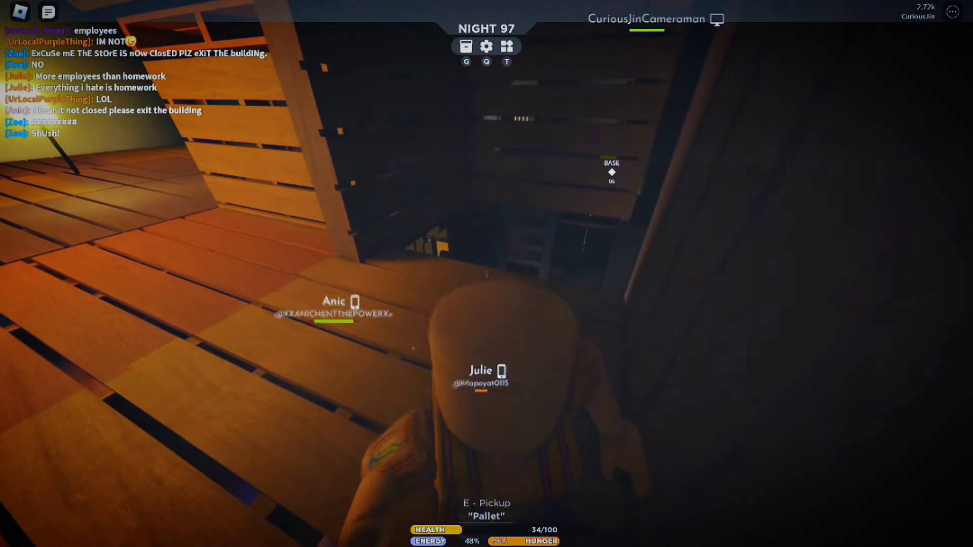
pyautogui.press('shift')
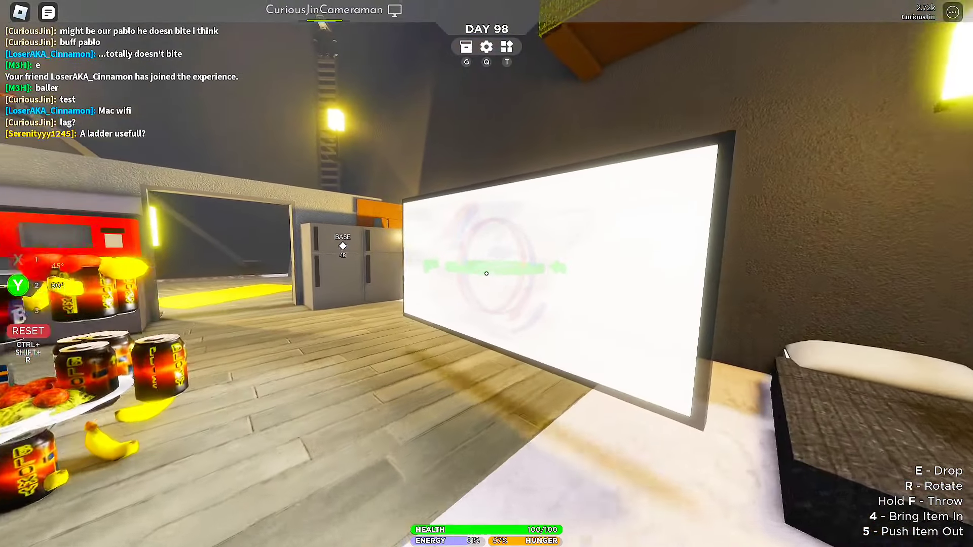
# Step: Drop the white panel inside the base and grab the Tall Lamp
pyautogui.press('e')
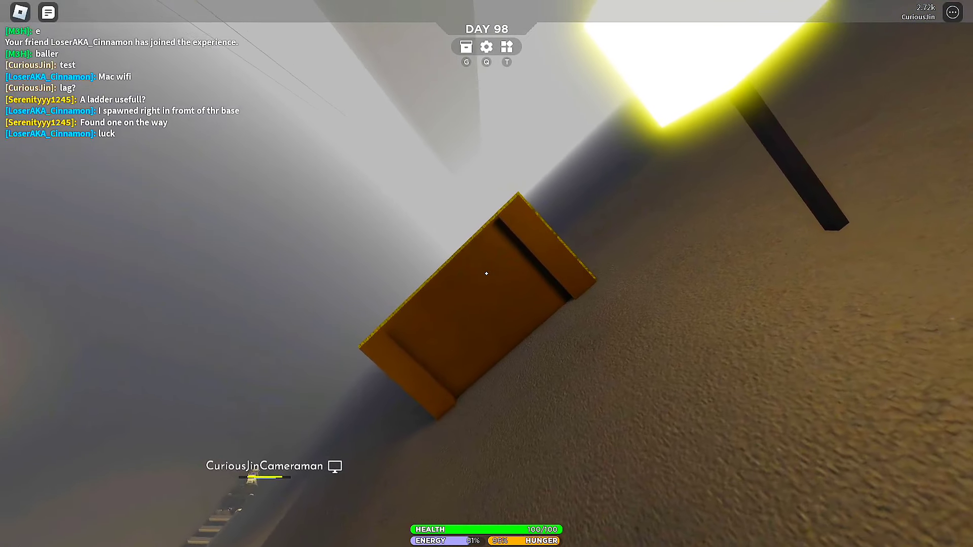
pyautogui.press('e')
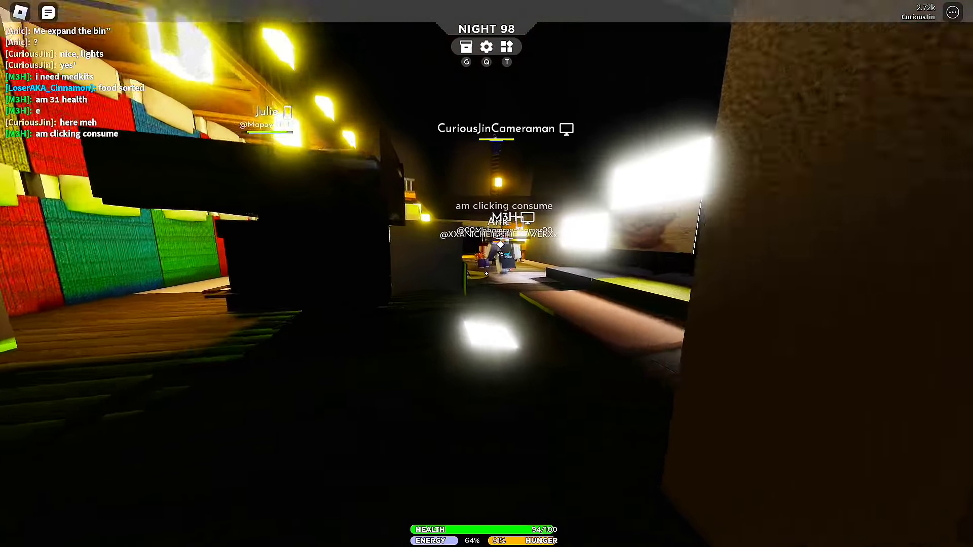
pyautogui.press('w')
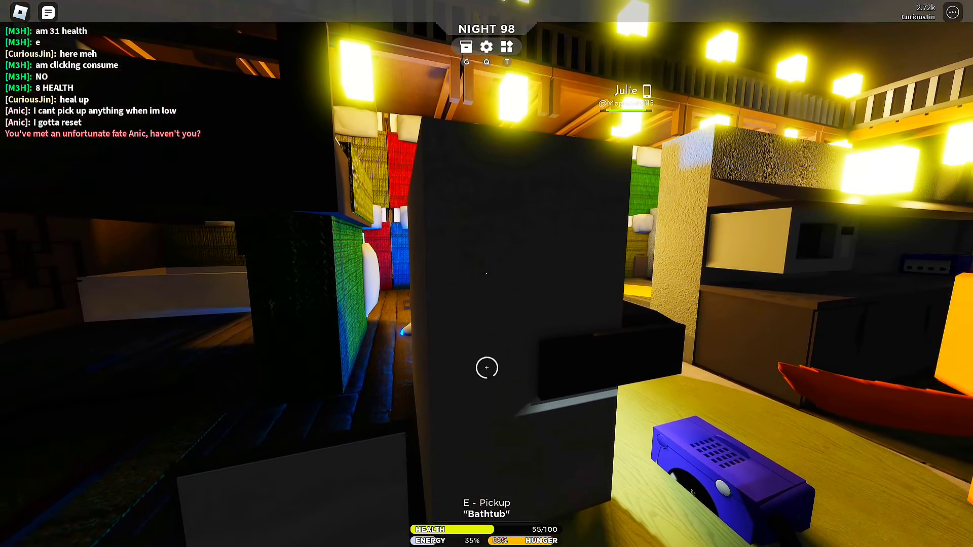
# Step: Walk down the lit corridor, pick up the Bathtub, and check the inventory
pyautogui.press('e')
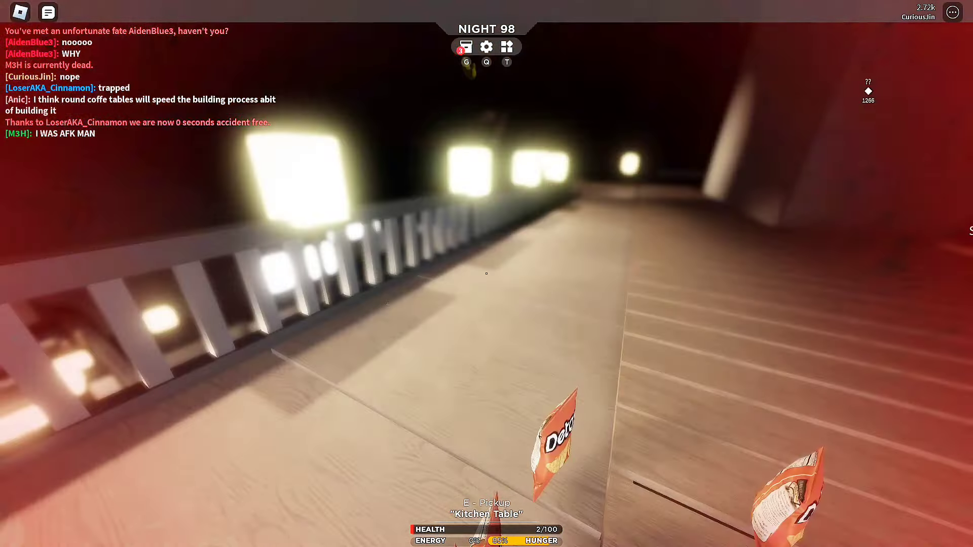
pyautogui.press('g')
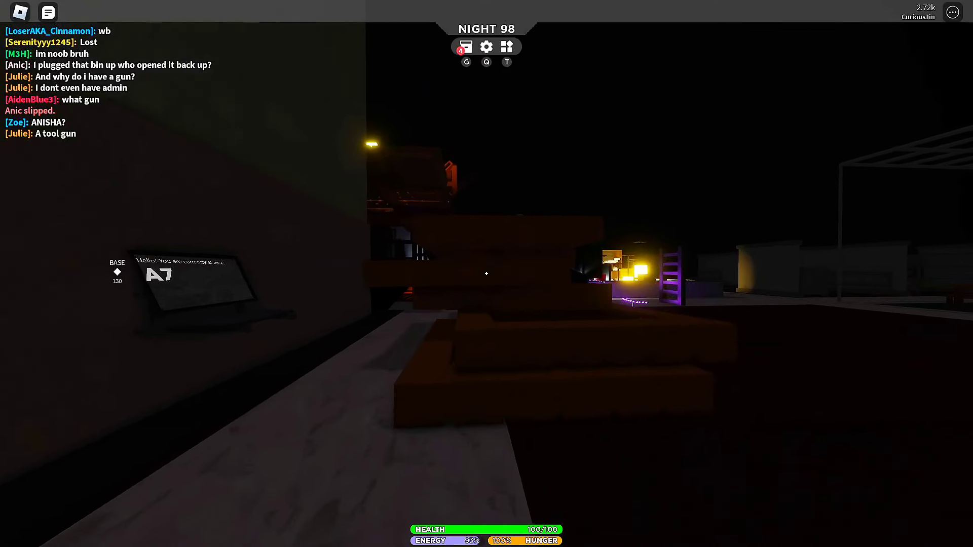
# Step: Walk back through the dark store corridor to the lit table in the base
pyautogui.press('w')
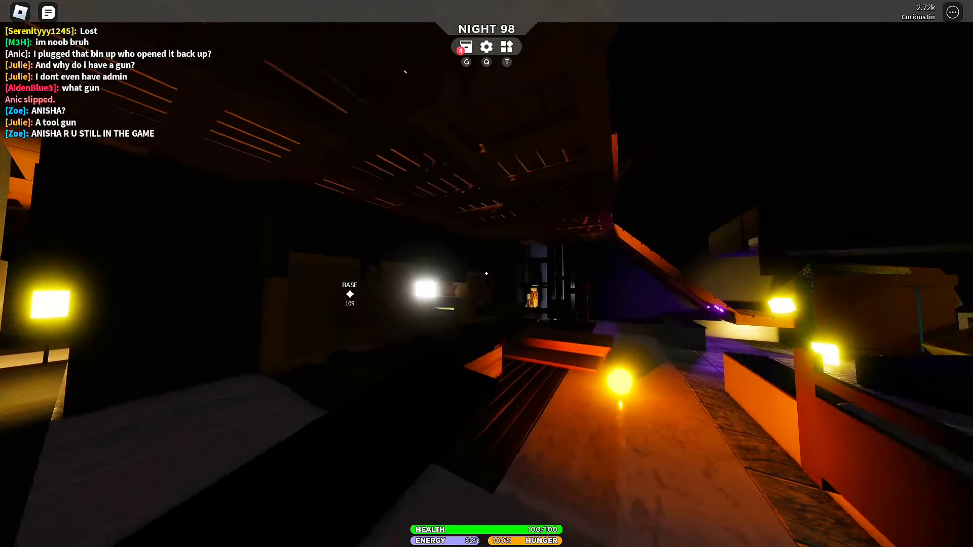
pyautogui.press('w')
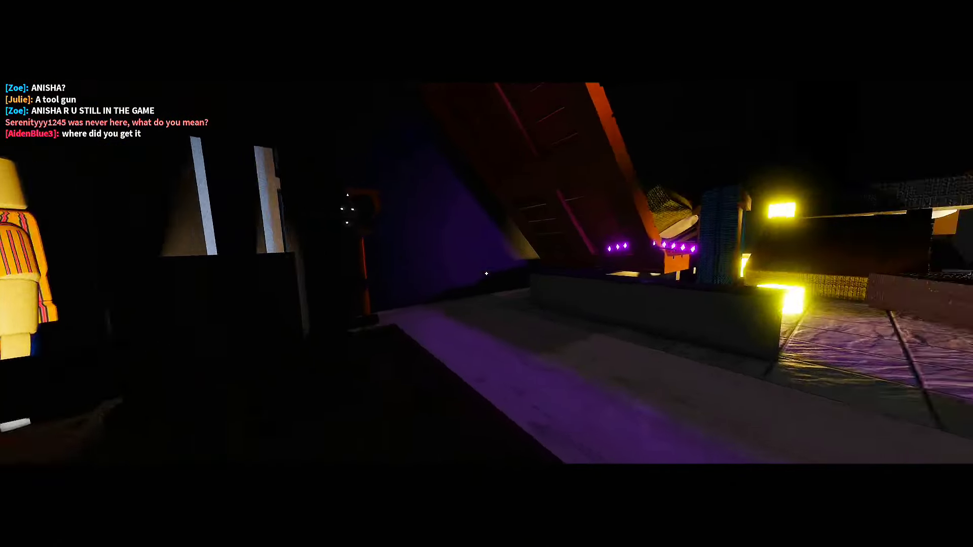
pyautogui.press('w')
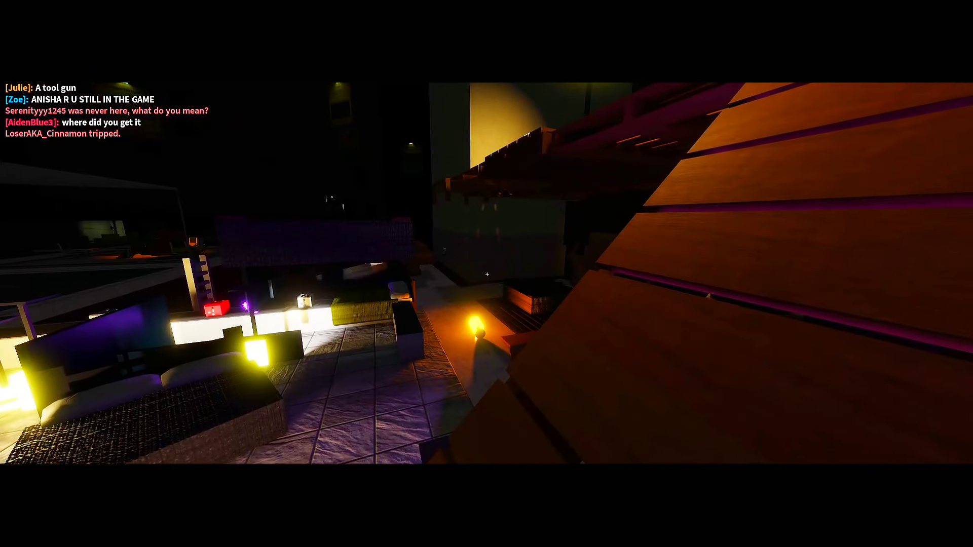
pyautogui.press('w')
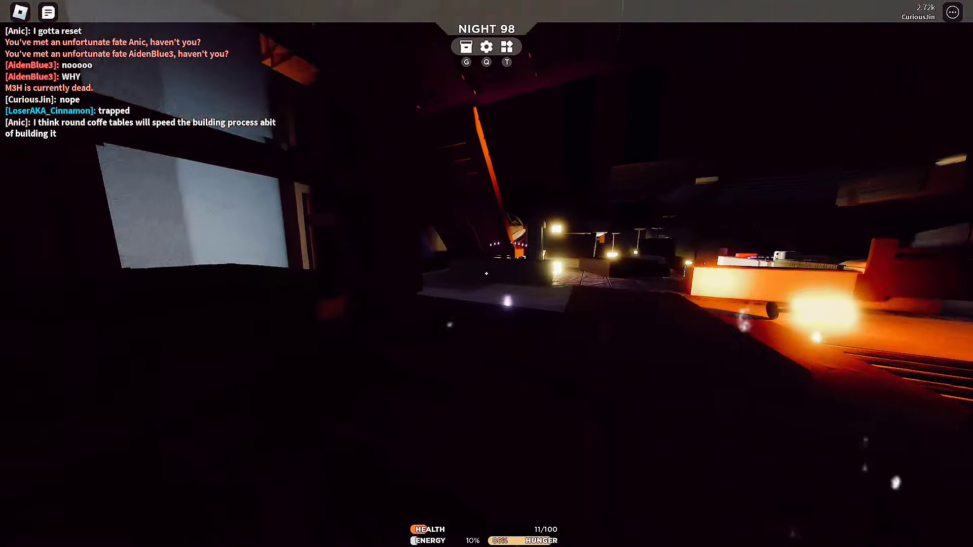
pyautogui.press('w')
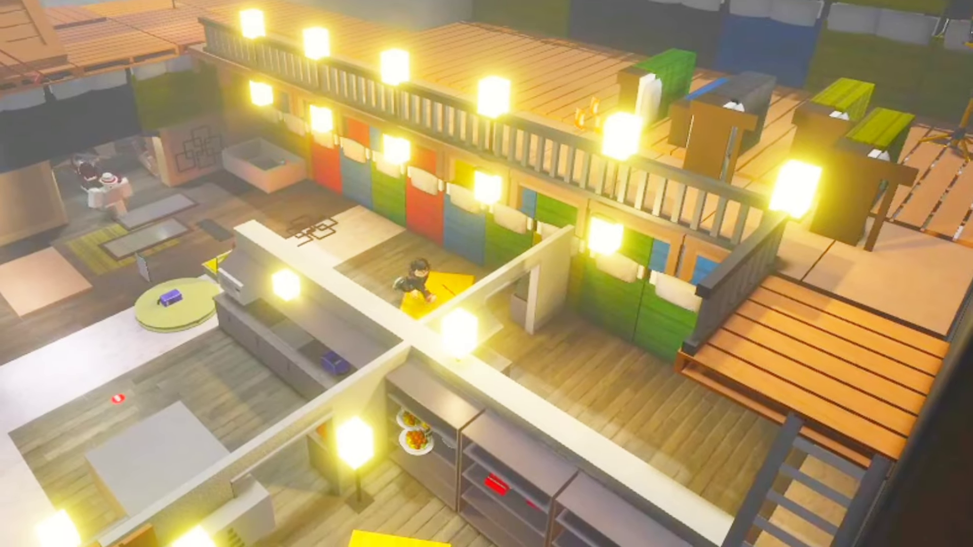
# Step: Walk up to the Green Bed to carry it toward the base
pyautogui.press('w')
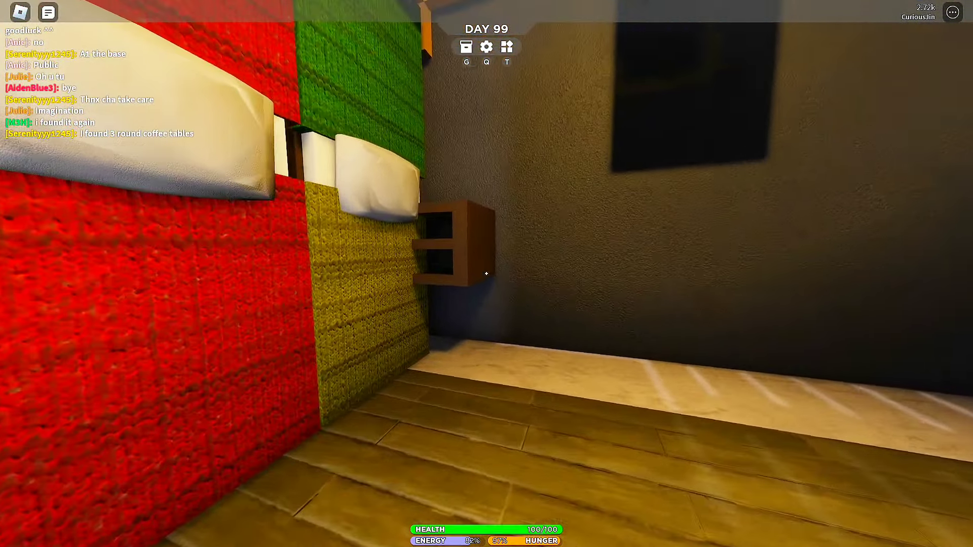